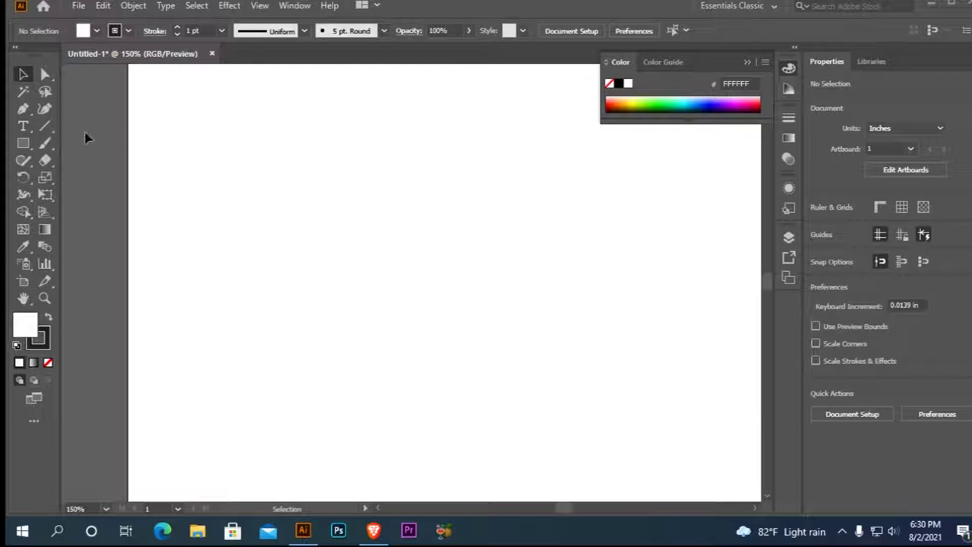
With the Pen tool, draw a straight horizontal line near the artboard's upper left.
left_click(26, 113)
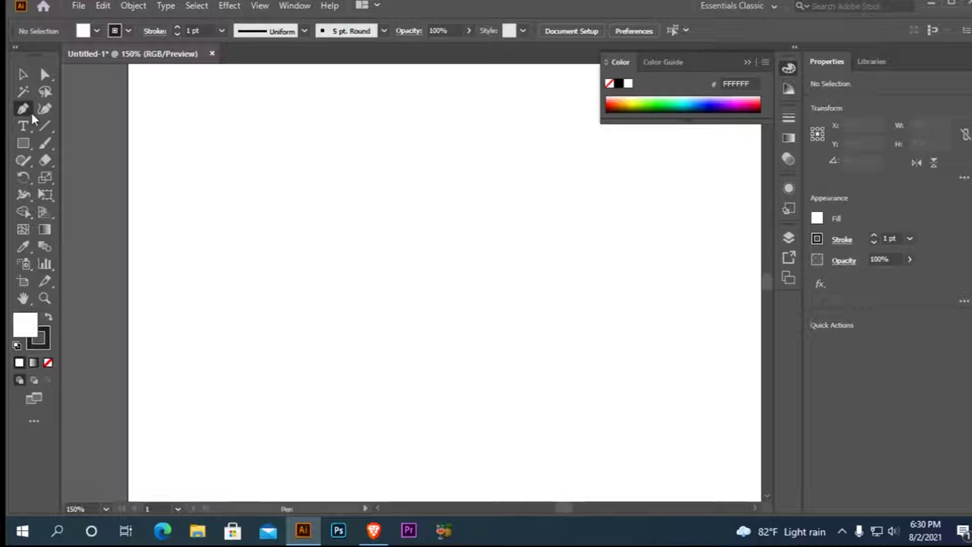
left_click(27, 111)
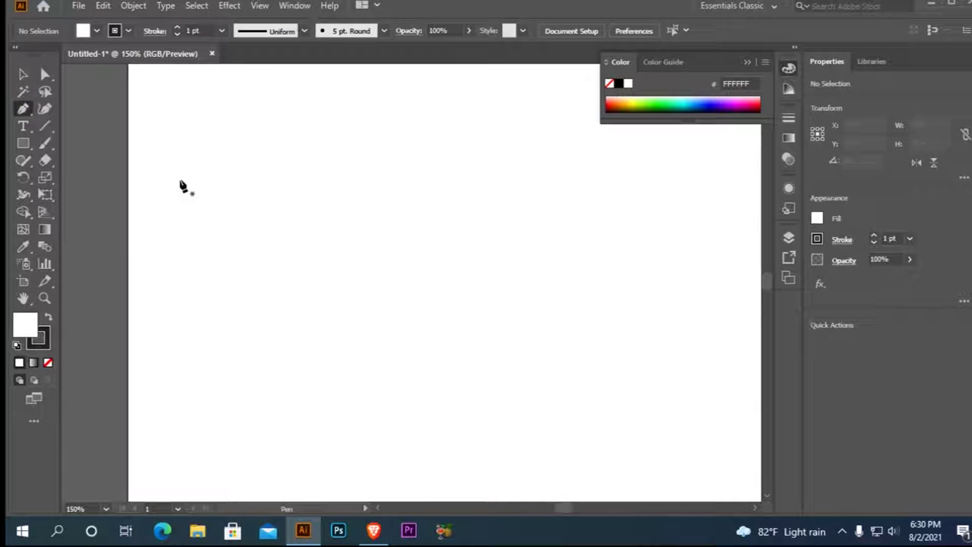
left_click(180, 179)
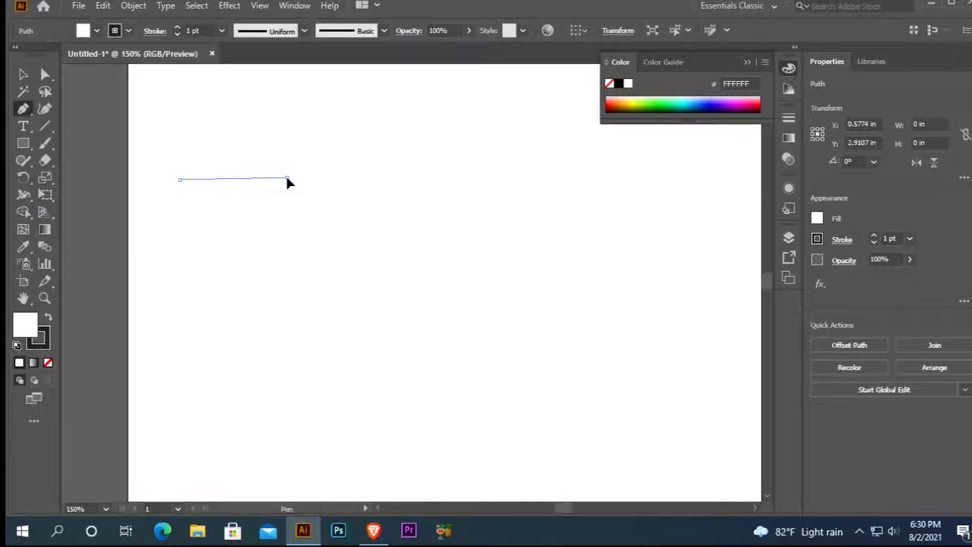
left_click(287, 178)
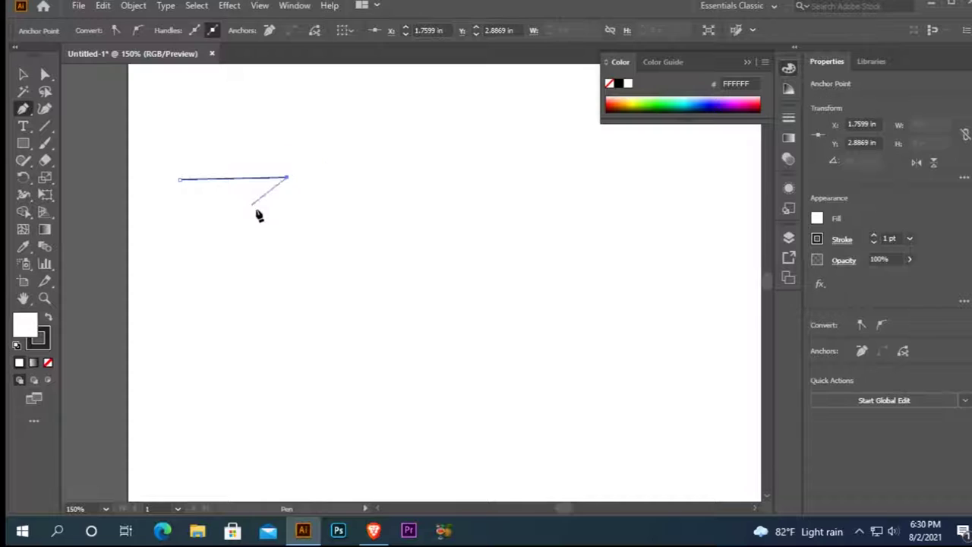
Add smooth anchors that bend the path into a downward curve, then finish and deselect it.
left_click_drag(279, 251, 293, 273)
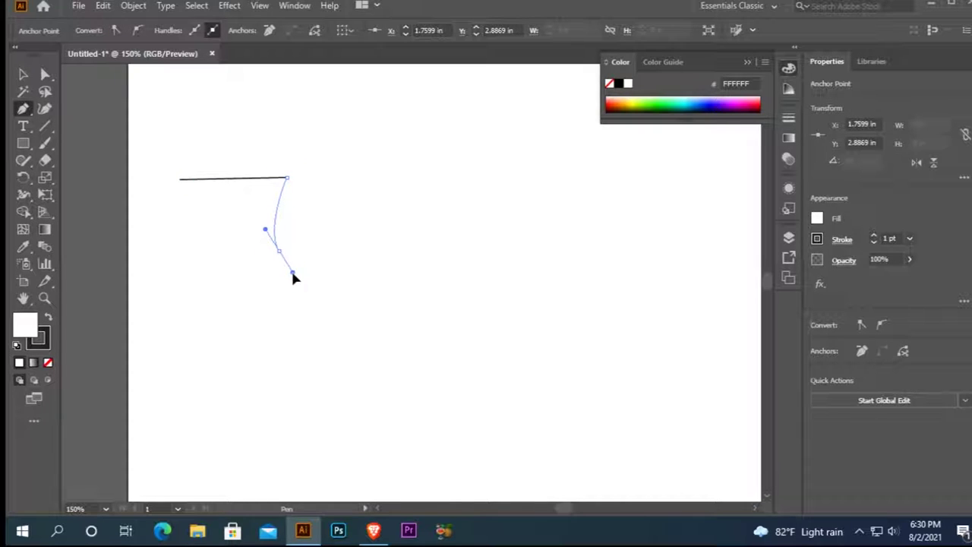
left_click_drag(295, 276, 302, 272)
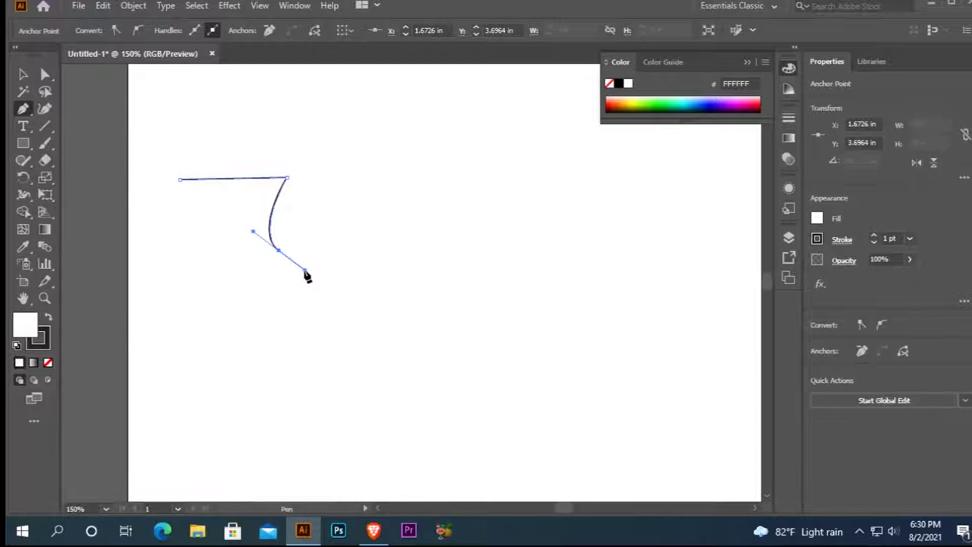
mouse_move(305, 272)
left_mouse_down()
mouse_move(329, 241)
mouse_move(251, 287)
left_mouse_up()
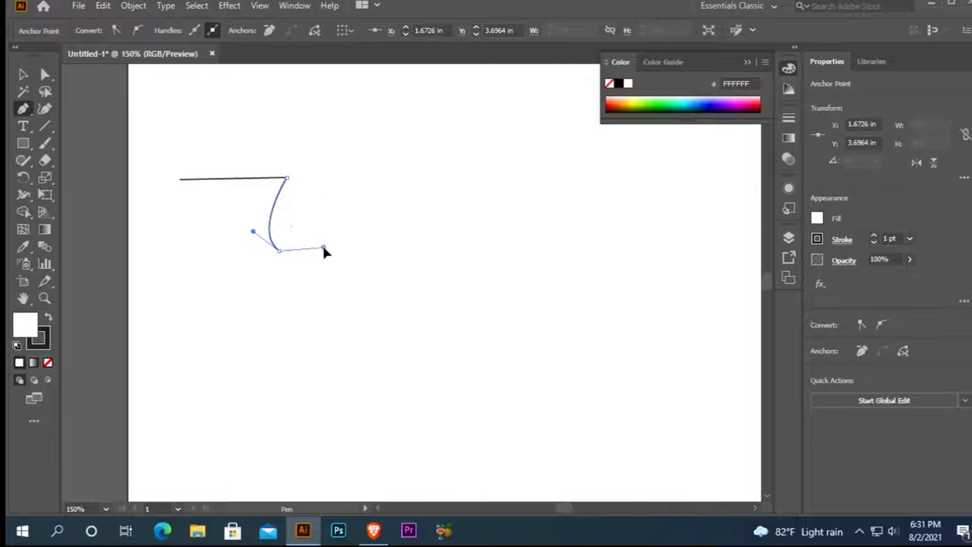
left_click_drag(303, 243, 320, 272)
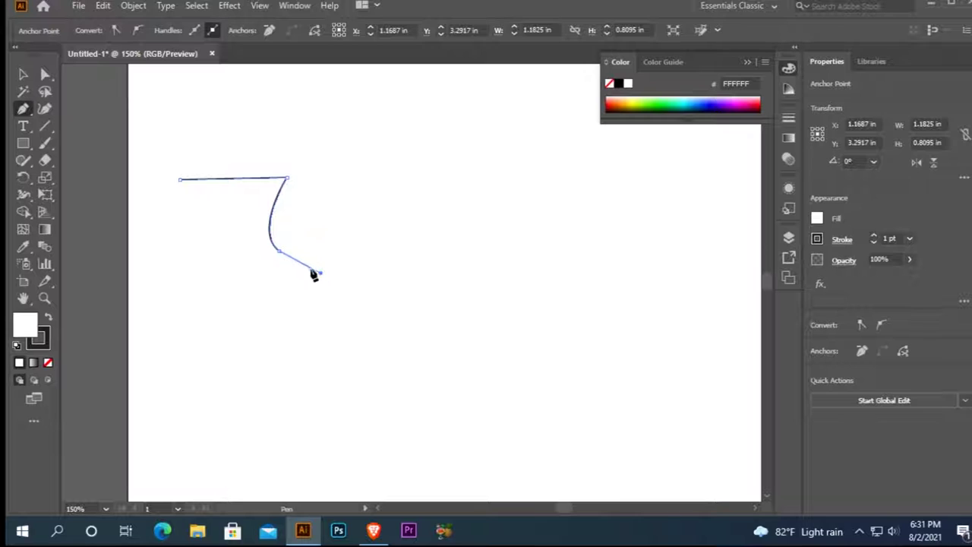
mouse_move(279, 253)
left_mouse_down()
mouse_move(284, 268)
mouse_move(30, 90)
left_mouse_up()
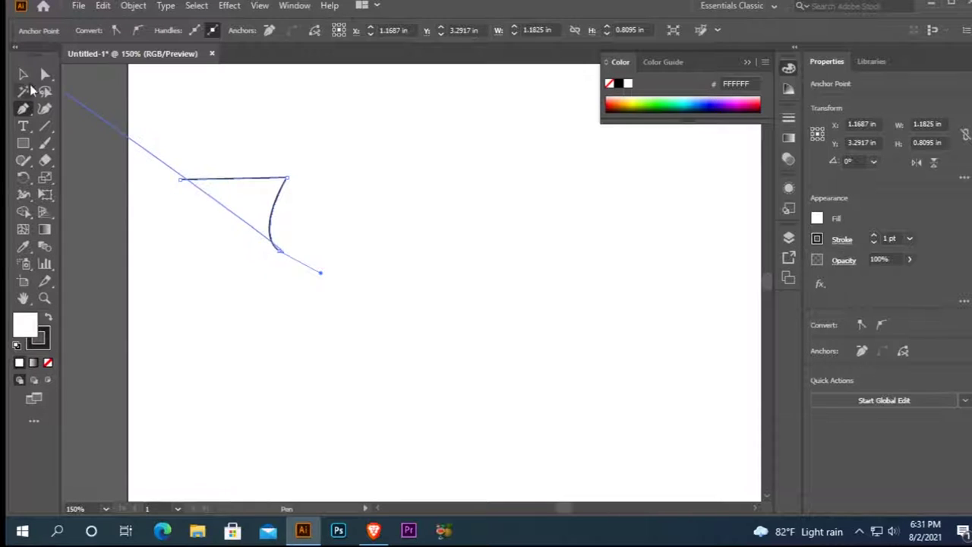
key("v")
left_click(386, 123)
Draw a closed four-cornered pen box below the first curve, redoing the misplaced bottom-left corner.
left_click(279, 249)
left_click(388, 220)
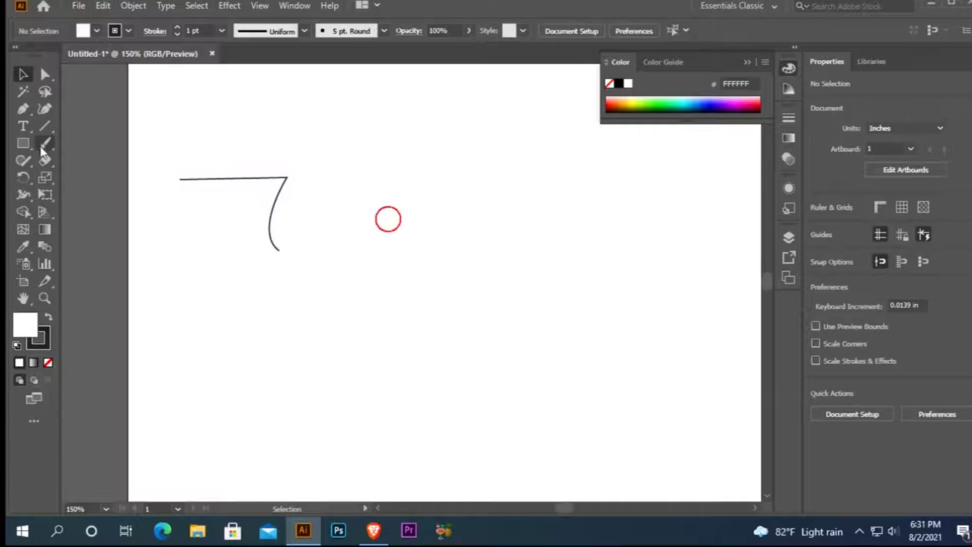
left_click(23, 109)
left_click(358, 311)
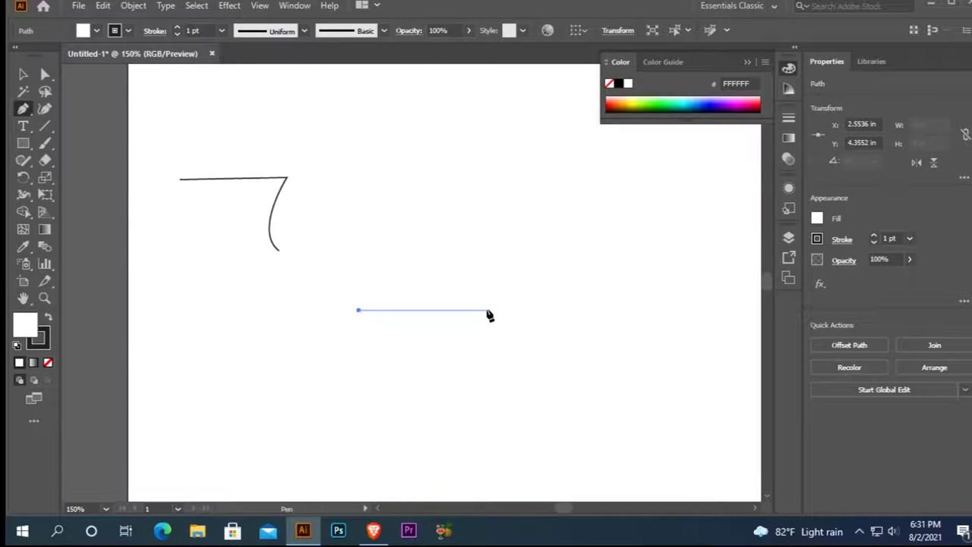
left_click(486, 310)
left_click(487, 421)
left_click(348, 423)
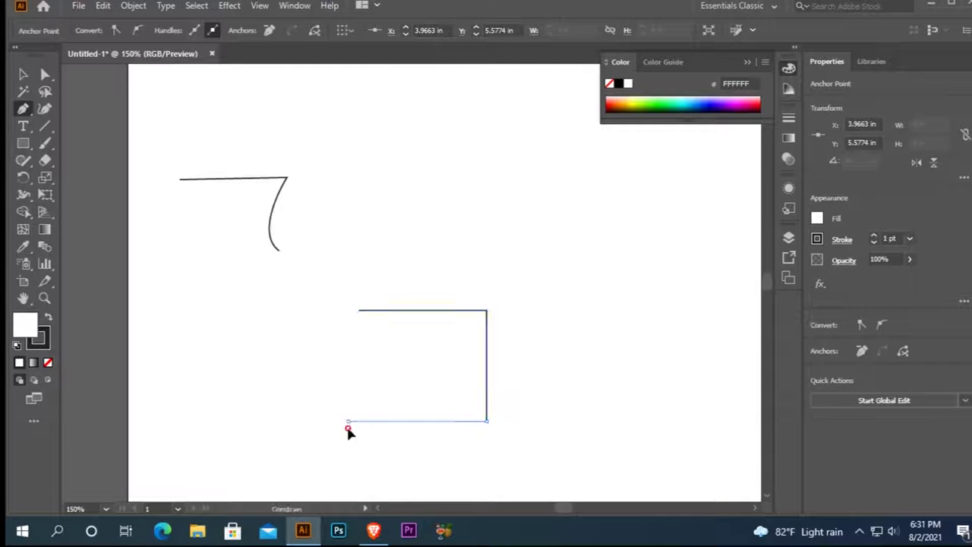
key("ctrl+z")
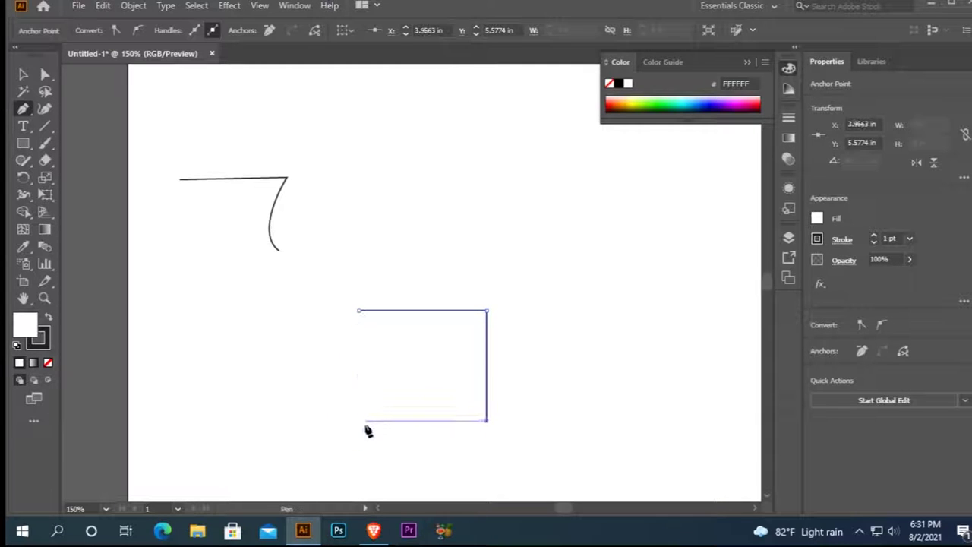
left_click(364, 422)
left_click(358, 310)
key("v")
Drag the box's lower-left anchor with Direct Selection to straighten its left edge.
scroll(400, 313, "up", 2)
scroll(560, 310, "up", 2)
scroll(551, 351, "down", 2)
scroll(251, 235, "up", 3)
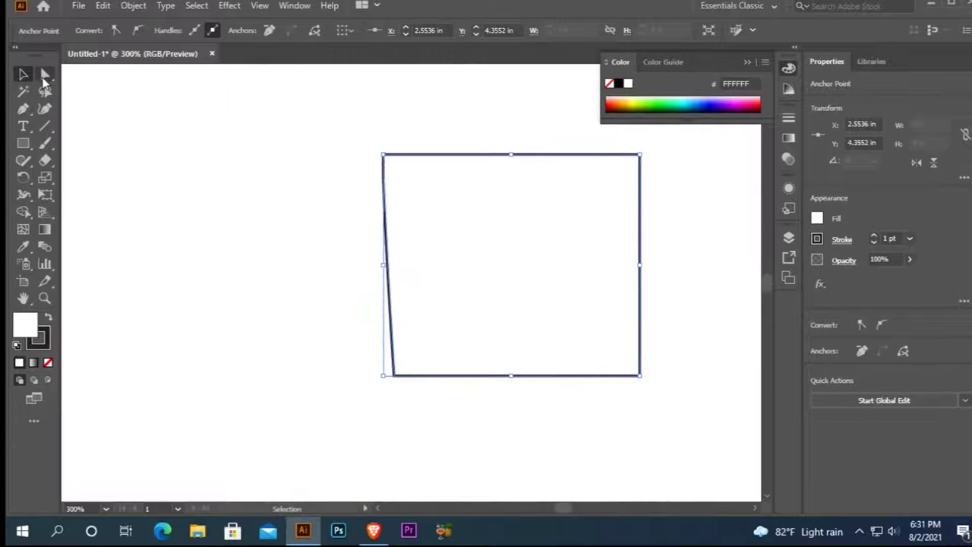
key("a")
scroll(402, 383, "up", 2)
scroll(399, 368, "up", 1)
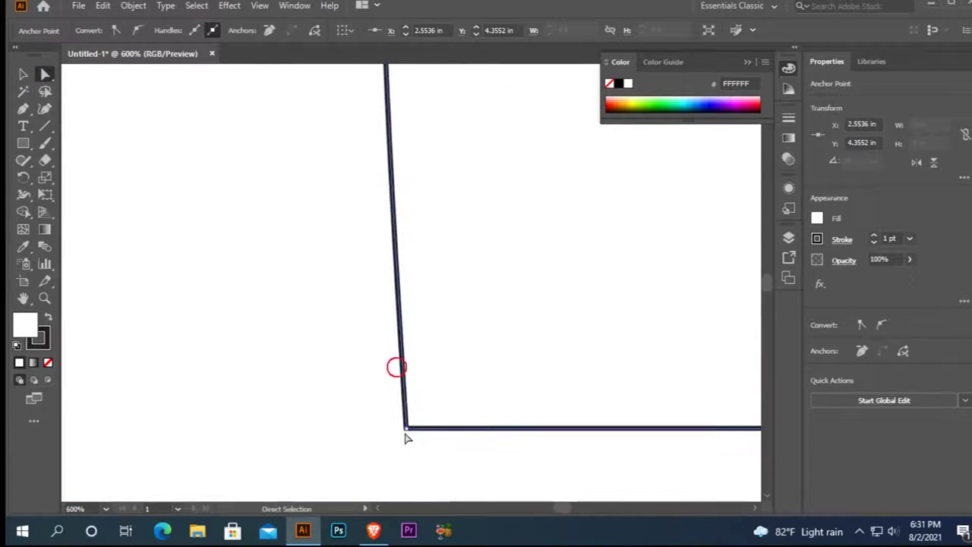
left_click(407, 428)
left_click_drag(407, 429, 387, 431)
scroll(390, 377, "down", 2)
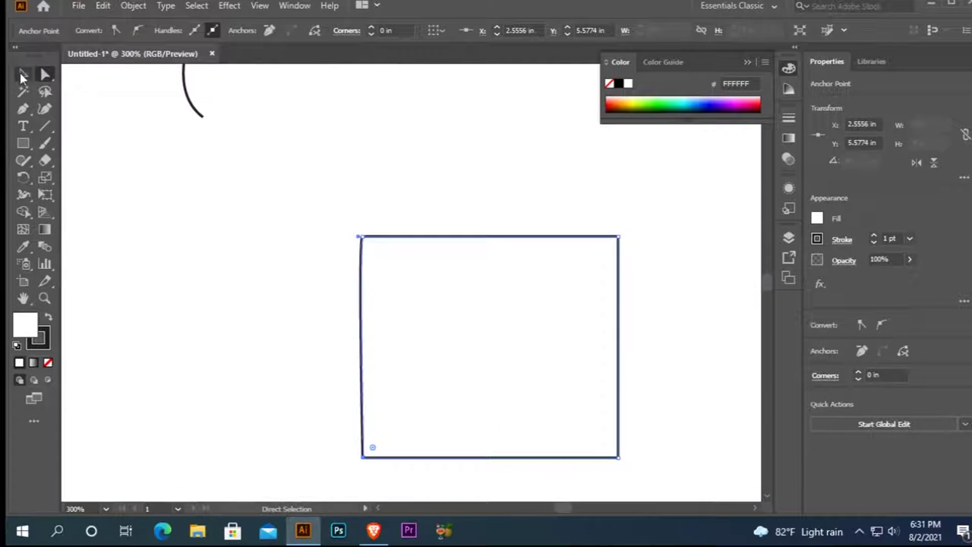
left_click(341, 218)
left_click_drag(360, 220, 311, 226)
Return to the Pen tool and pan the canvas to free space below the box.
left_click(25, 108)
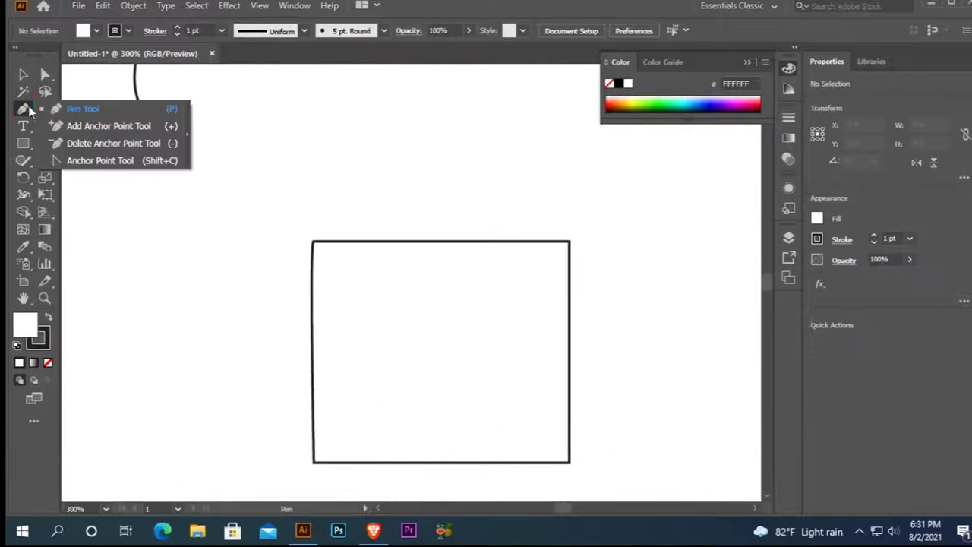
left_click_drag(25, 108, 40, 112)
scroll(412, 156, "right", 3)
scroll(413, 156, "up", 2)
scroll(307, 170, "down", 2)
scroll(269, 245, "up", 1)
left_click_drag(247, 206, 310, 209)
left_click_drag(323, 280, 337, 156)
left_click_drag(326, 249, 362, 141)
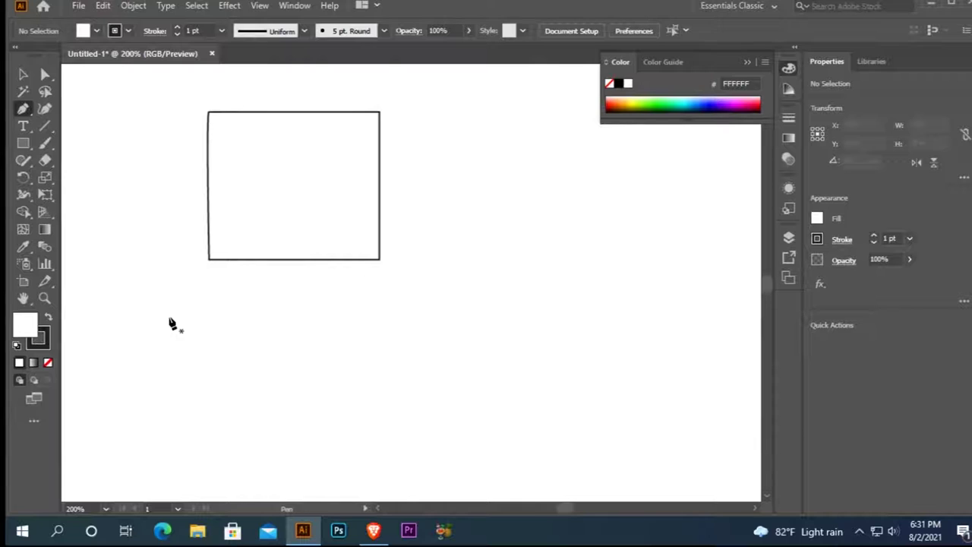
Draw a wavy two-arch path beneath the box and end it.
left_click(169, 316)
left_click_drag(278, 315, 362, 345)
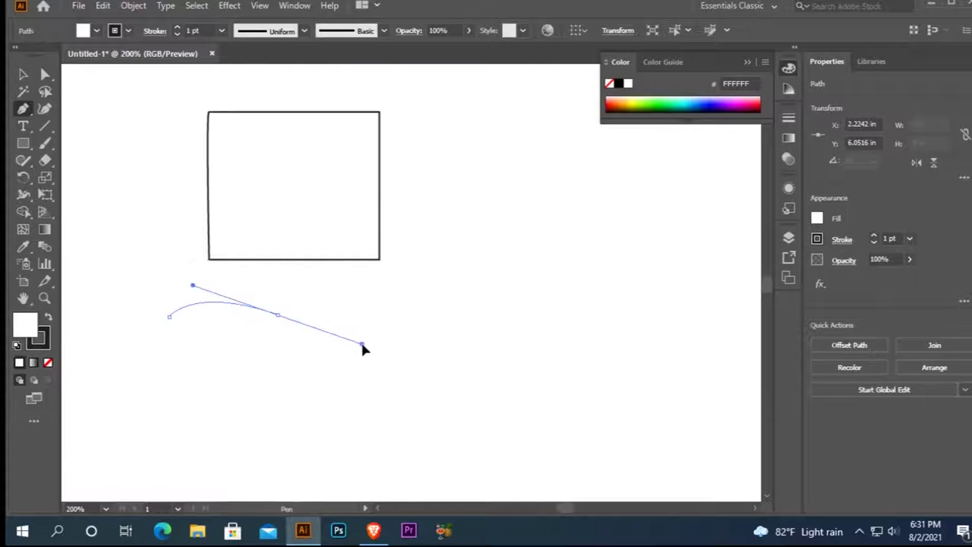
left_click_drag(278, 314, 435, 294)
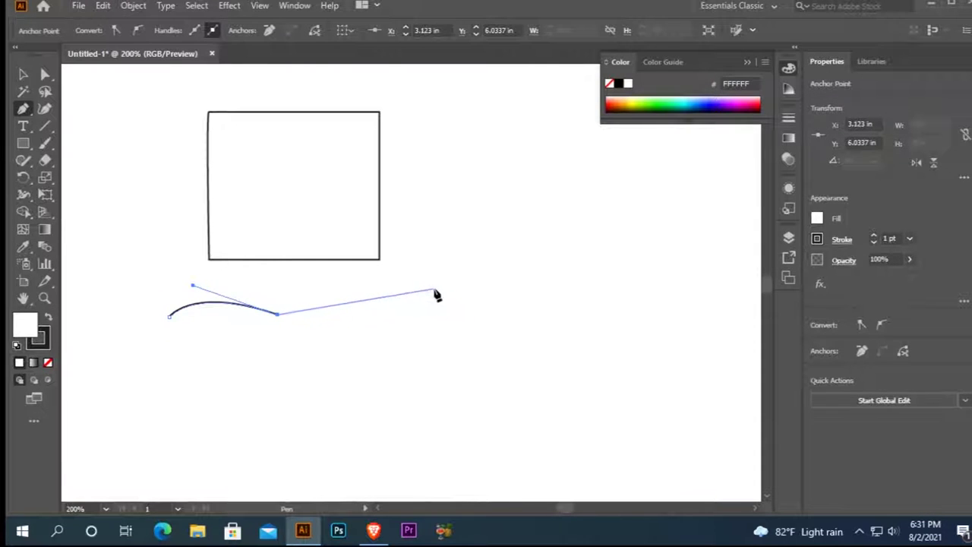
mouse_move(437, 294)
left_mouse_down()
mouse_move(429, 308)
mouse_move(510, 330)
left_mouse_up()
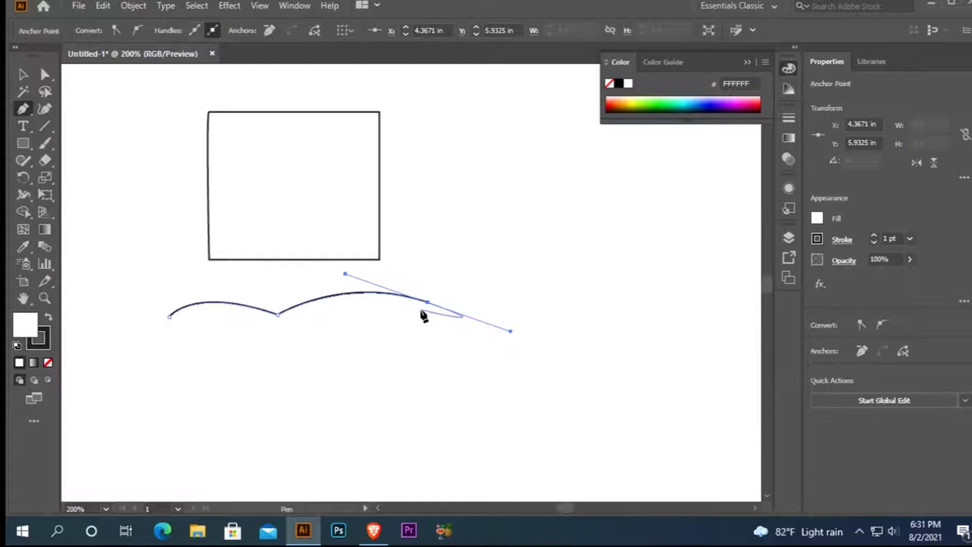
left_click(427, 302, "alt")
left_click_drag(445, 243, 428, 304)
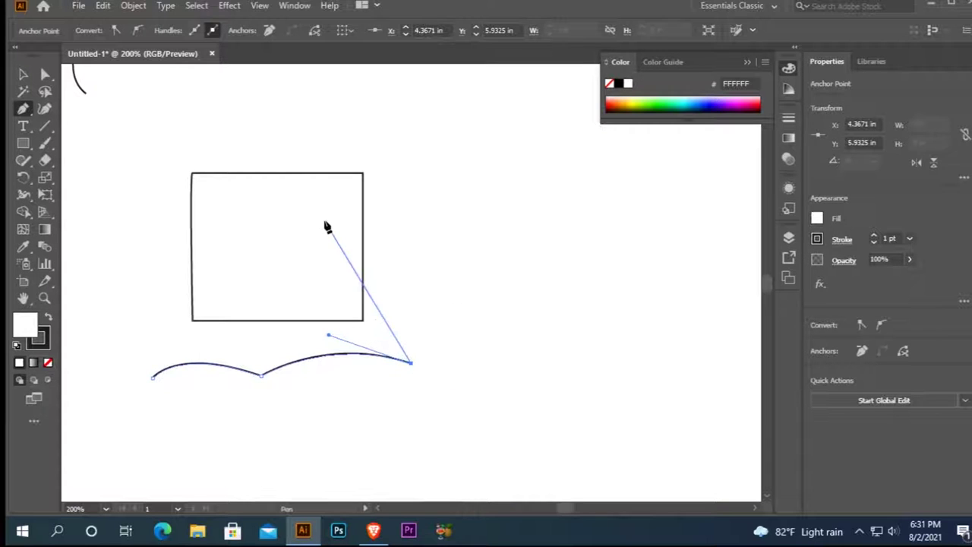
key("Escape")
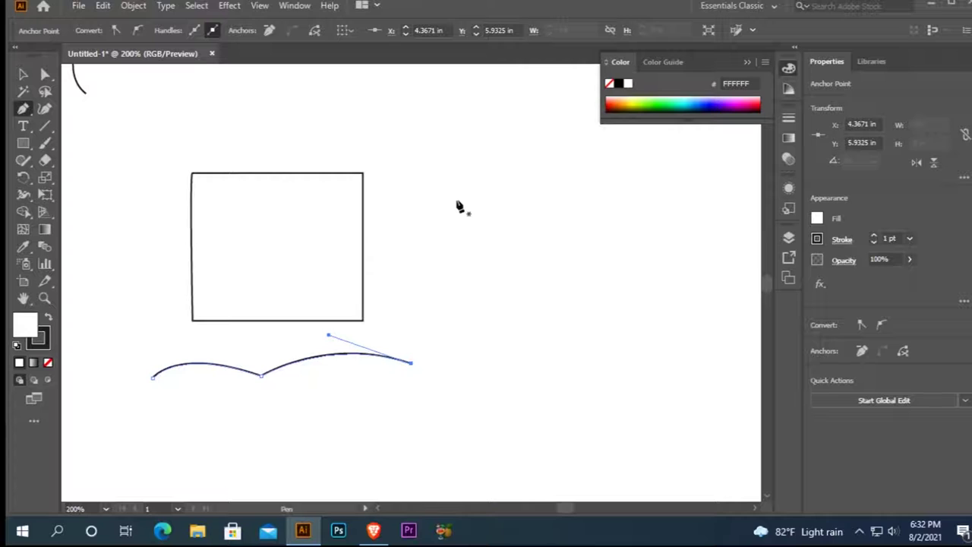
left_click(455, 199)
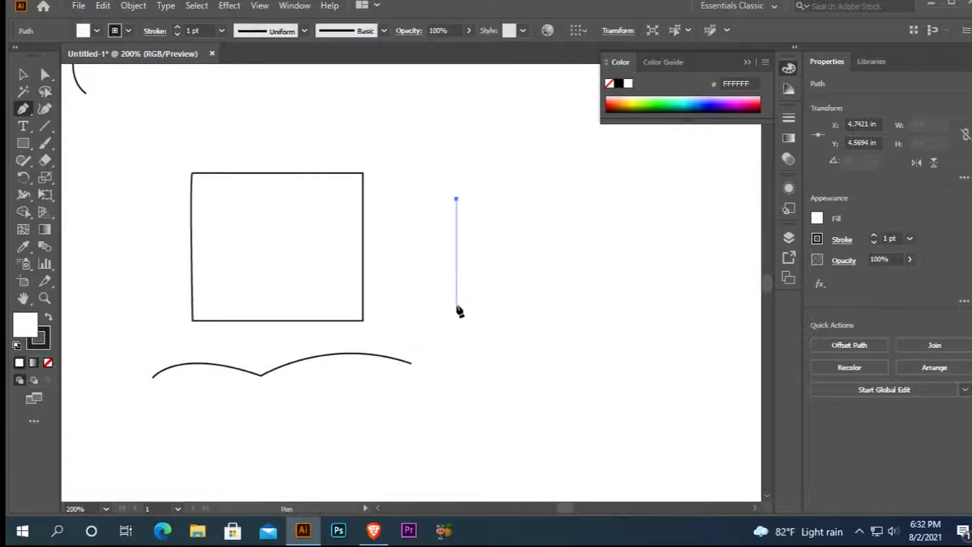
Drag curved anchors around a loop right of the box, closing it into a comma-like shape.
left_click(456, 305)
mouse_move(458, 323)
left_mouse_down()
mouse_move(517, 341)
mouse_move(529, 261)
mouse_move(482, 369)
mouse_move(531, 328)
left_mouse_up()
mouse_move(514, 393)
left_mouse_down()
mouse_move(516, 401)
mouse_move(470, 413)
mouse_move(590, 402)
left_mouse_up()
left_click_drag(643, 352, 633, 271)
mouse_move(618, 230)
left_mouse_down()
mouse_move(549, 189)
mouse_move(469, 196)
left_mouse_up()
left_click(456, 199)
left_click(23, 75)
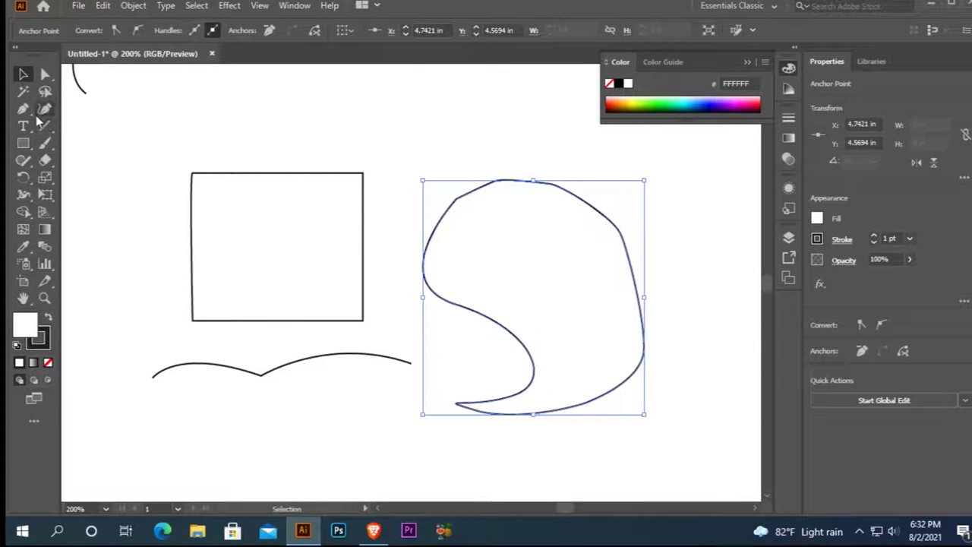
key("p")
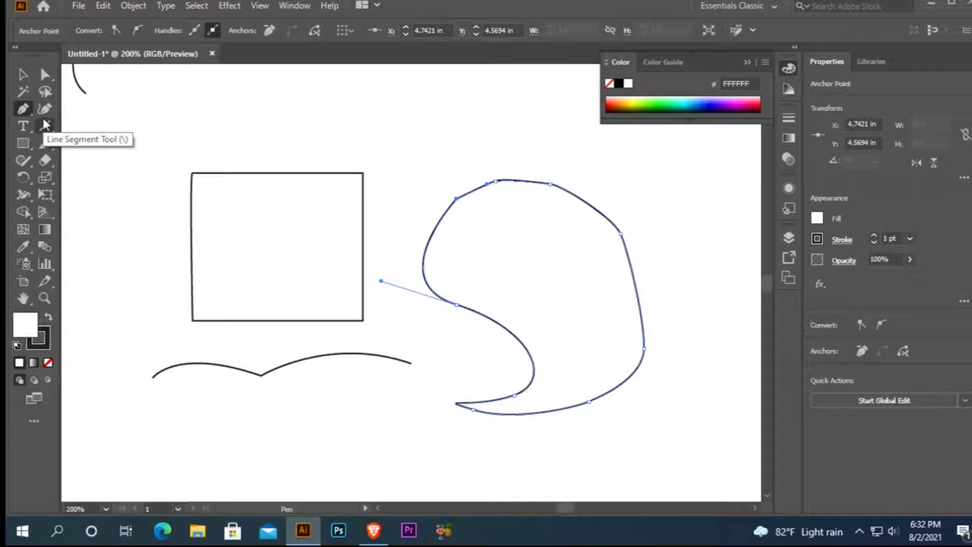
left_click(28, 114)
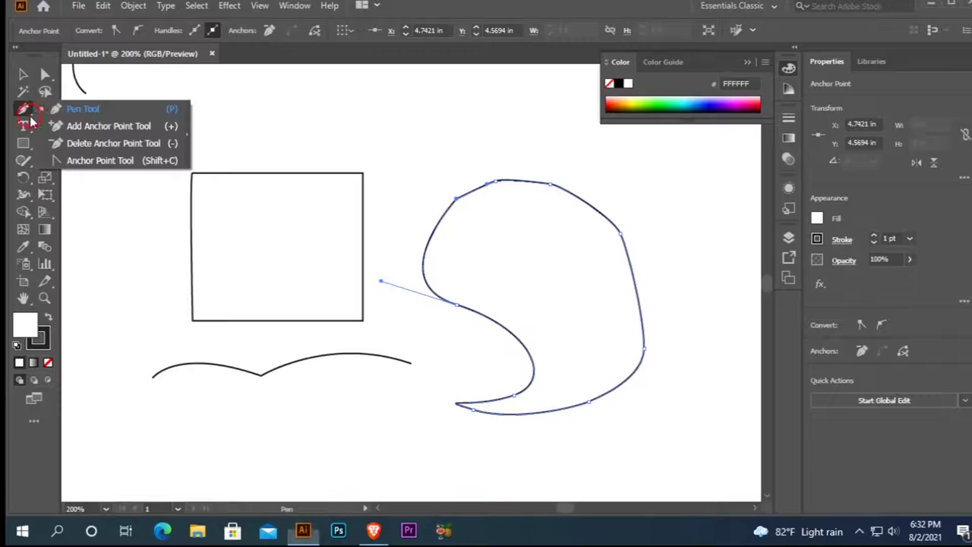
Select the white-filled duplicate rectangle and delete it.
left_click(79, 125)
scroll(187, 176, "up", 3)
left_click(22, 74)
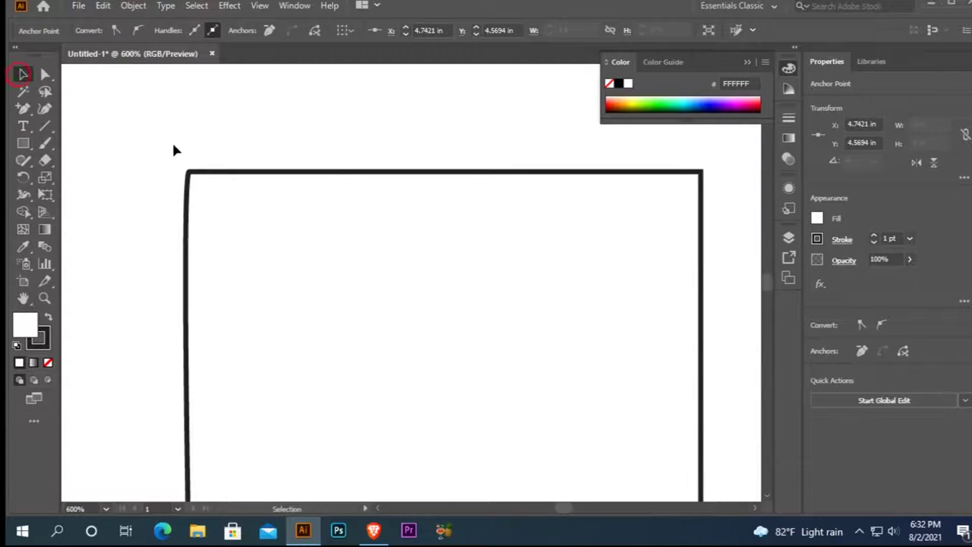
left_click_drag(170, 142, 220, 206)
scroll(197, 189, "up", 3)
scroll(195, 186, "up", 3)
scroll(194, 186, "up", 1)
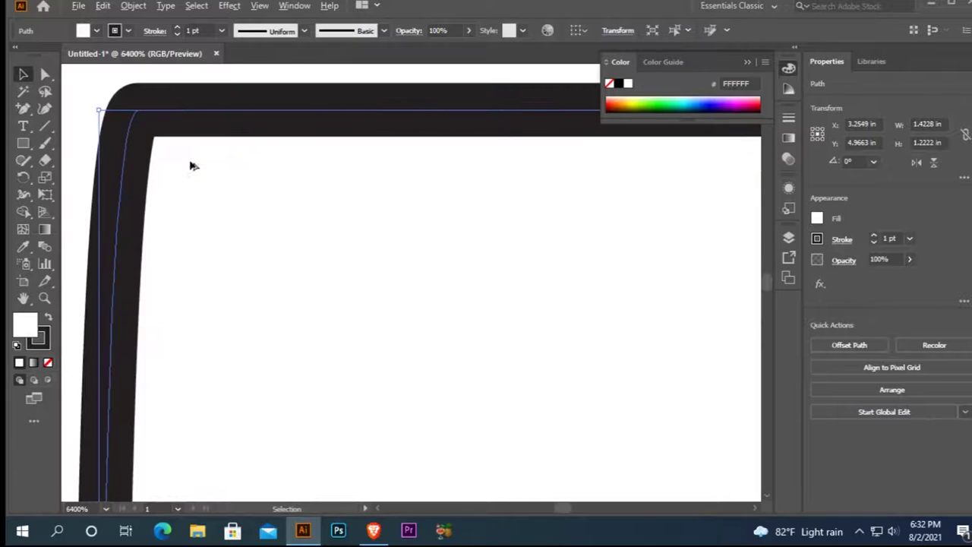
scroll(296, 162, "down", 2)
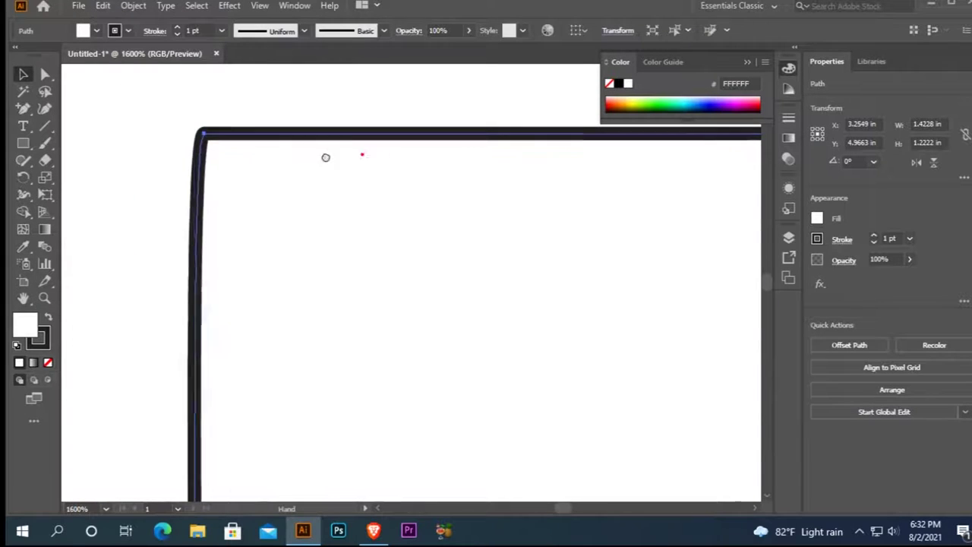
scroll(360, 163, "down", 1)
scroll(251, 160, "down", 1)
scroll(310, 187, "down", 2)
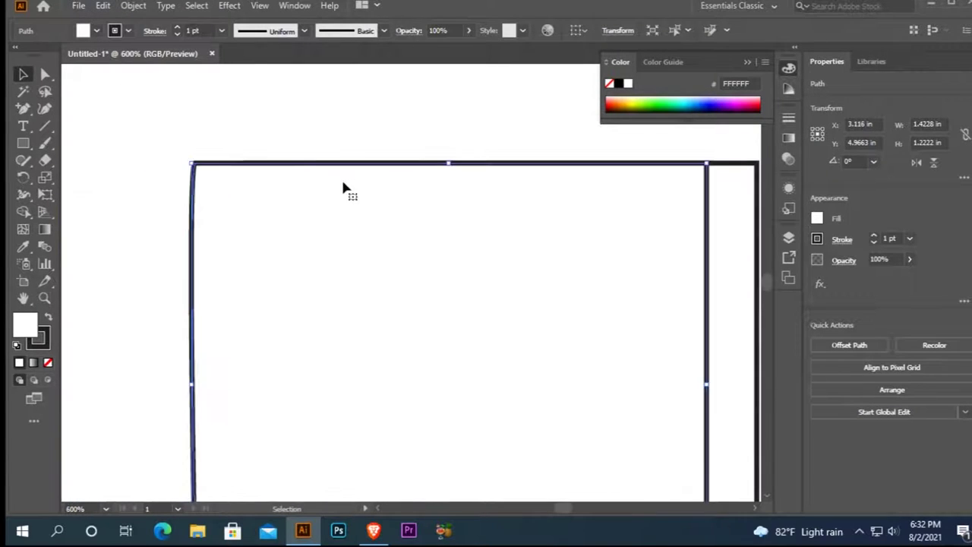
left_click(443, 208)
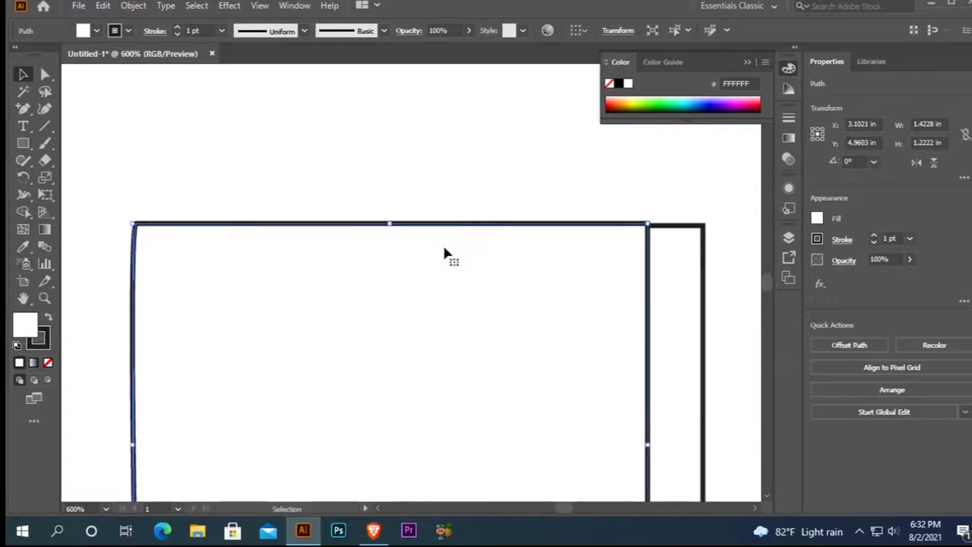
key("Delete")
Try adding an anchor to the rectangle, dismiss the warning, and marquee-select the dark rectangle.
left_click_drag(29, 111, 63, 124)
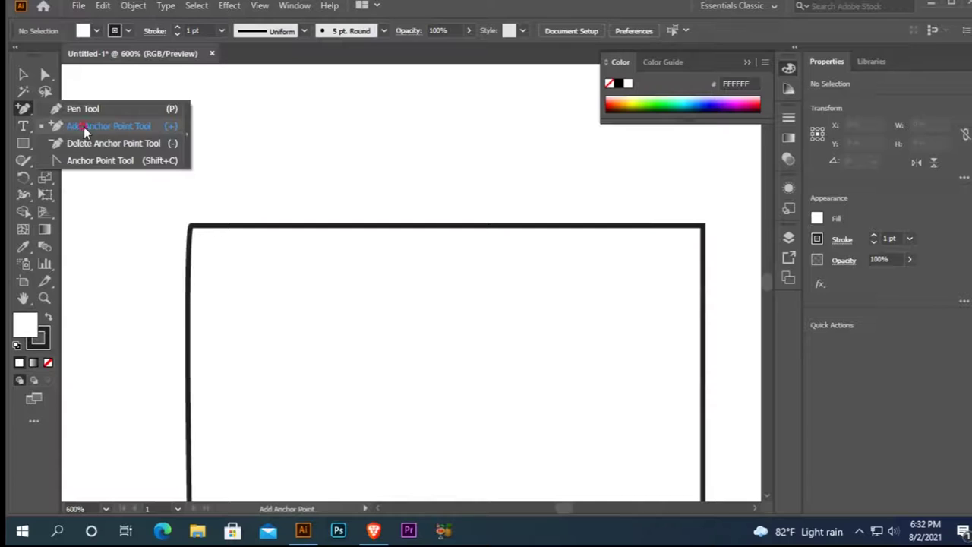
left_click_drag(81, 126, 83, 126)
left_click(443, 230)
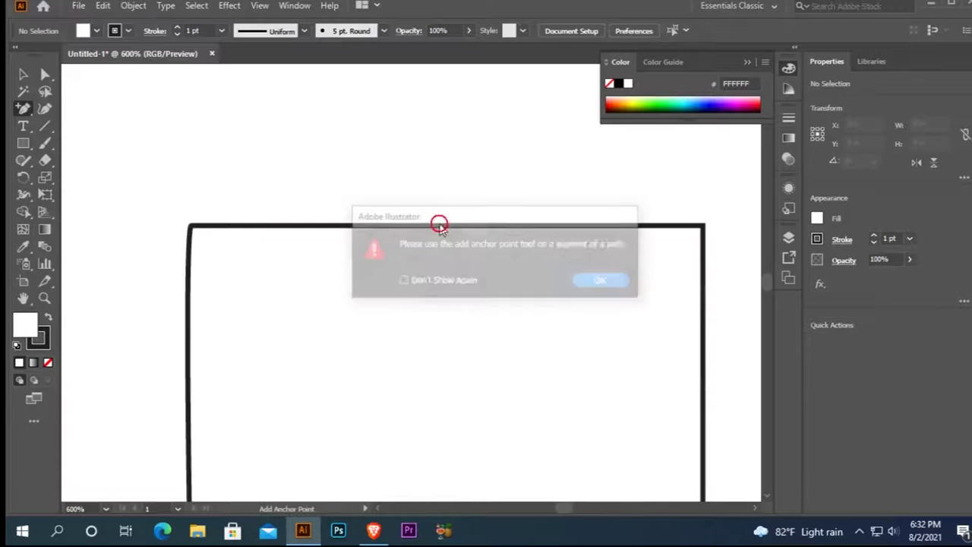
left_click(590, 280)
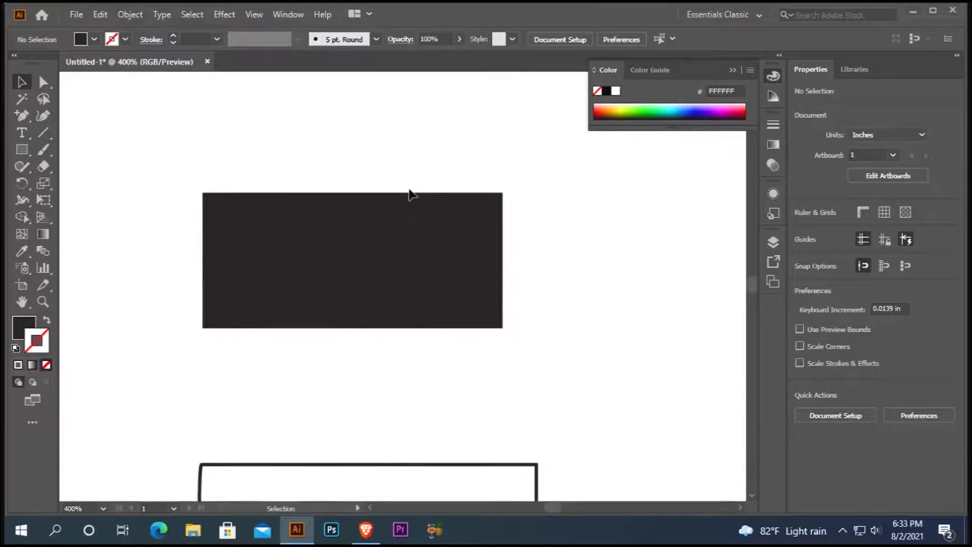
left_click_drag(448, 162, 238, 226)
left_click_drag(203, 165, 241, 241)
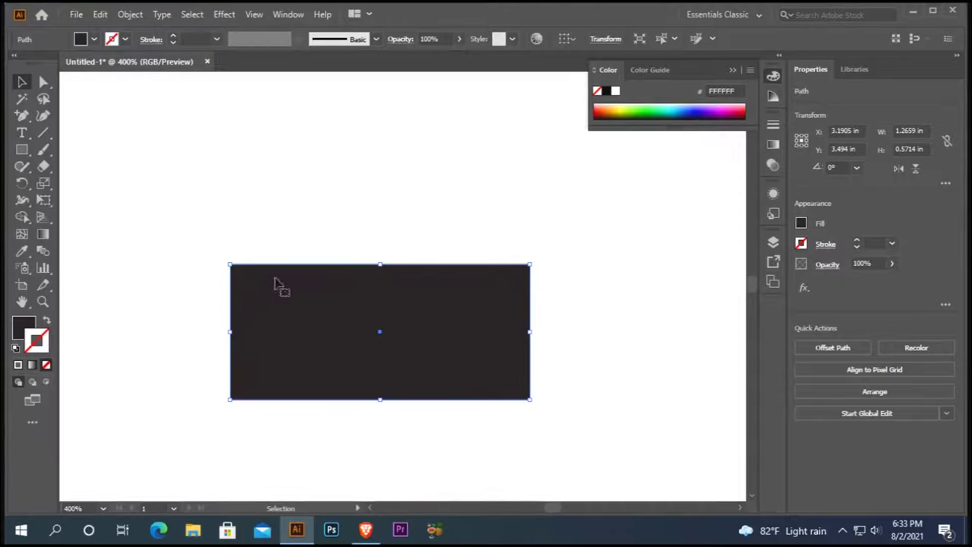
Zoom in and drag the rectangle's top-middle anchor down into a V notch.
key("ctrl+equal")
mouse_move(221, 158)
left_mouse_down()
mouse_move(414, 194)
mouse_move(291, 164)
left_mouse_up()
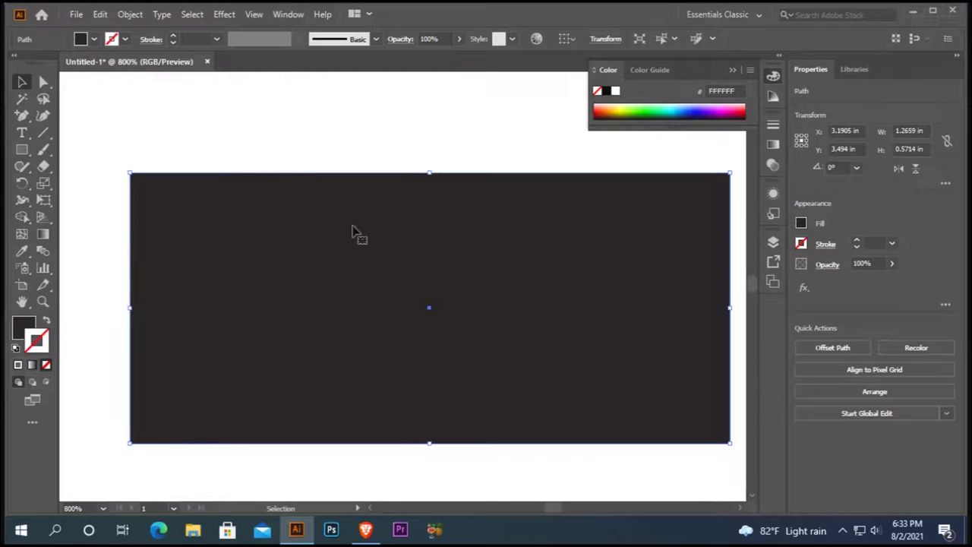
left_click(43, 82)
left_click(43, 83)
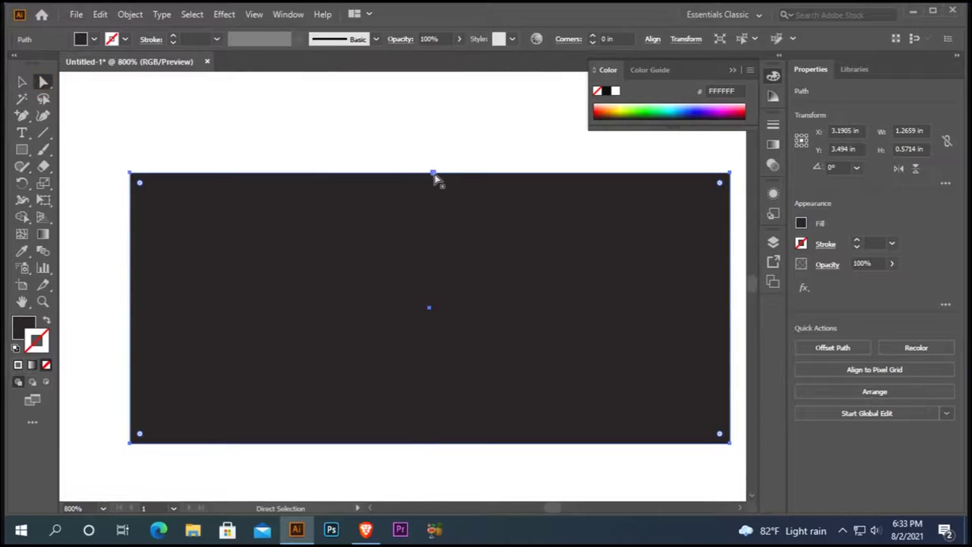
mouse_move(436, 180)
left_mouse_down()
mouse_move(433, 299)
mouse_move(413, 219)
mouse_move(373, 302)
left_mouse_up()
left_click(435, 200)
key("ctrl+minus")
Fill the notched shape with crimson #AA0F3B and deselect it.
double_click(23, 331)
left_click_drag(445, 233, 463, 249)
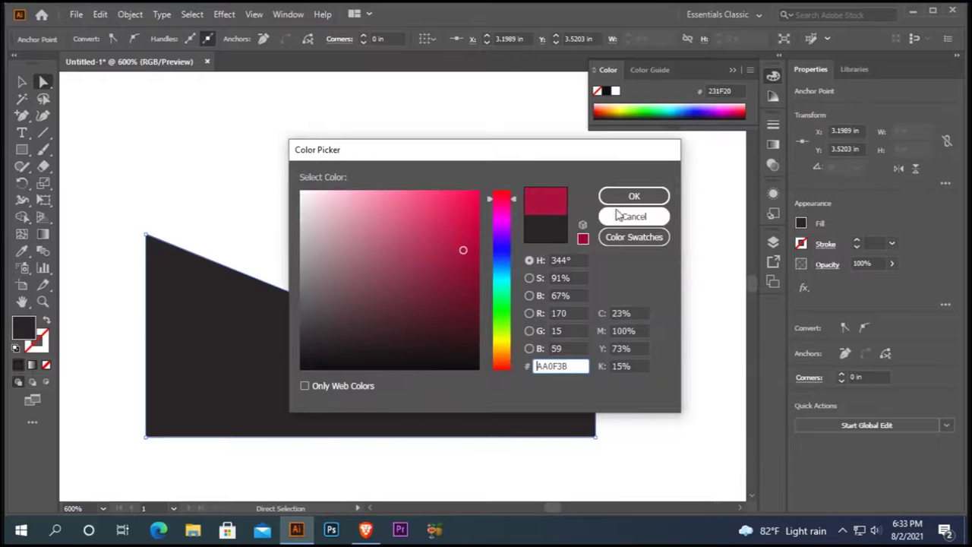
left_click(630, 197)
left_click(21, 82)
left_click(405, 179)
left_click_drag(334, 195, 335, 162)
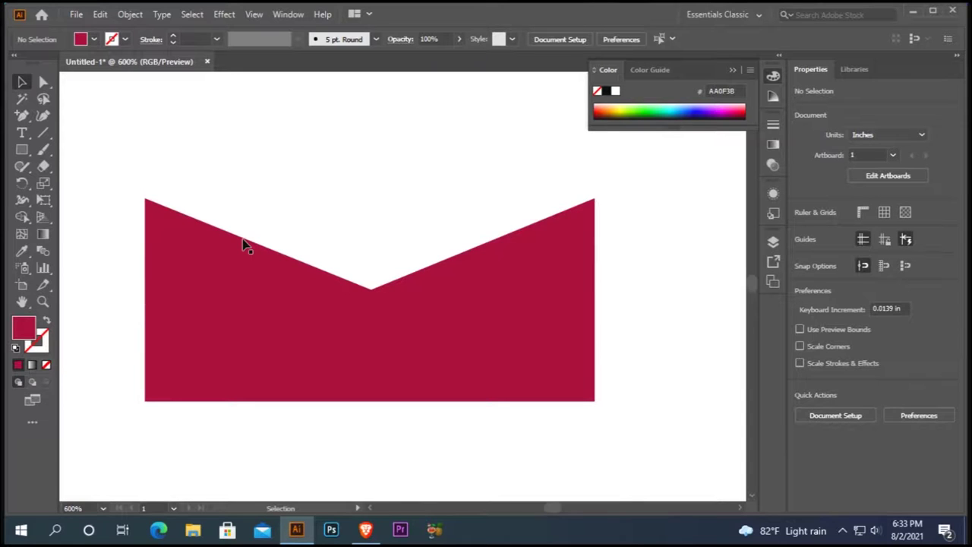
Add an anchor point on the crimson shape's upper-left edge.
left_click_drag(21, 116, 94, 137)
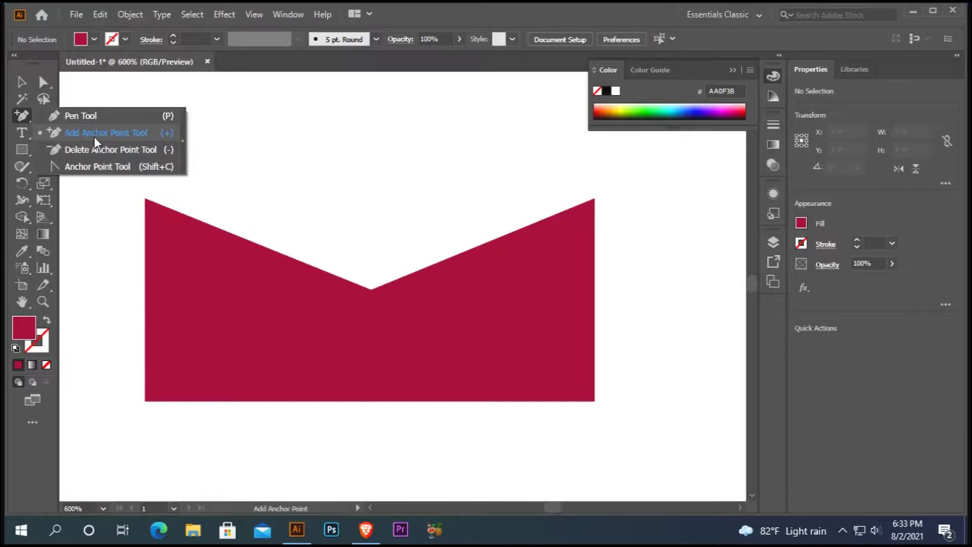
left_click(94, 133)
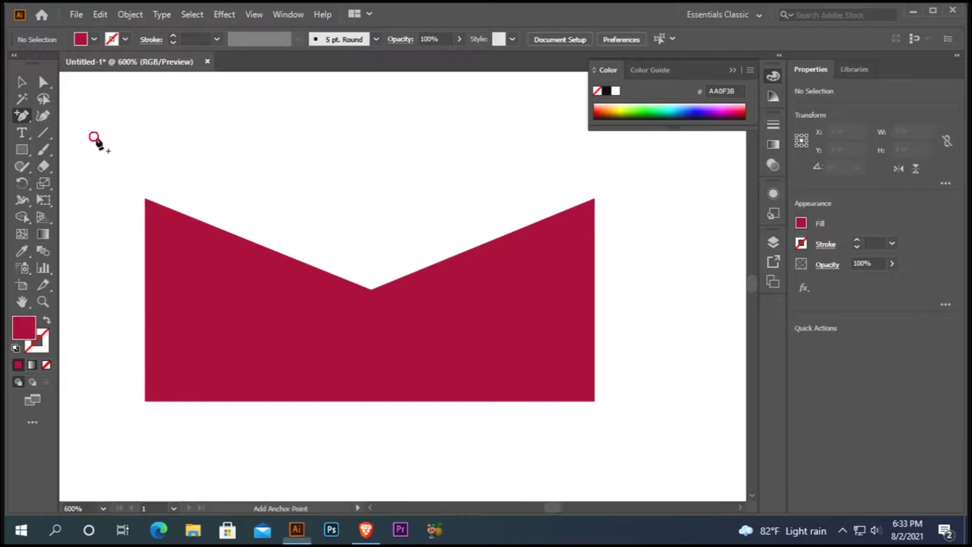
left_click(244, 245)
scroll(247, 237, "up", 2)
scroll(240, 232, "up", 3)
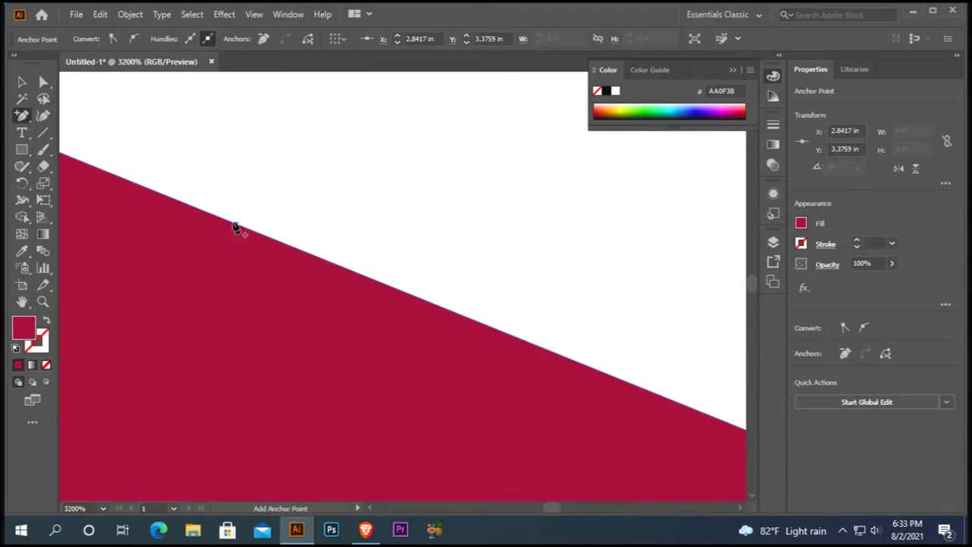
scroll(243, 232, "down", 2)
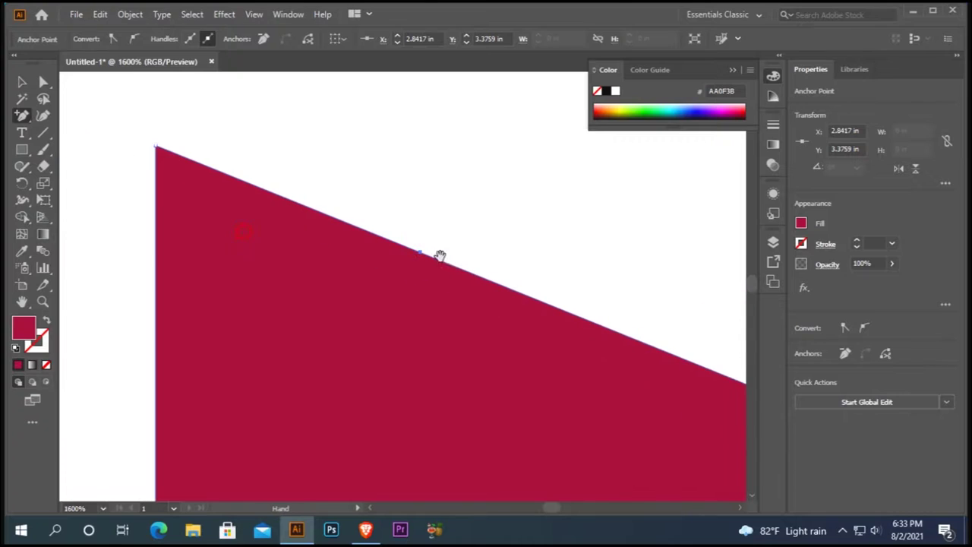
left_click(43, 98)
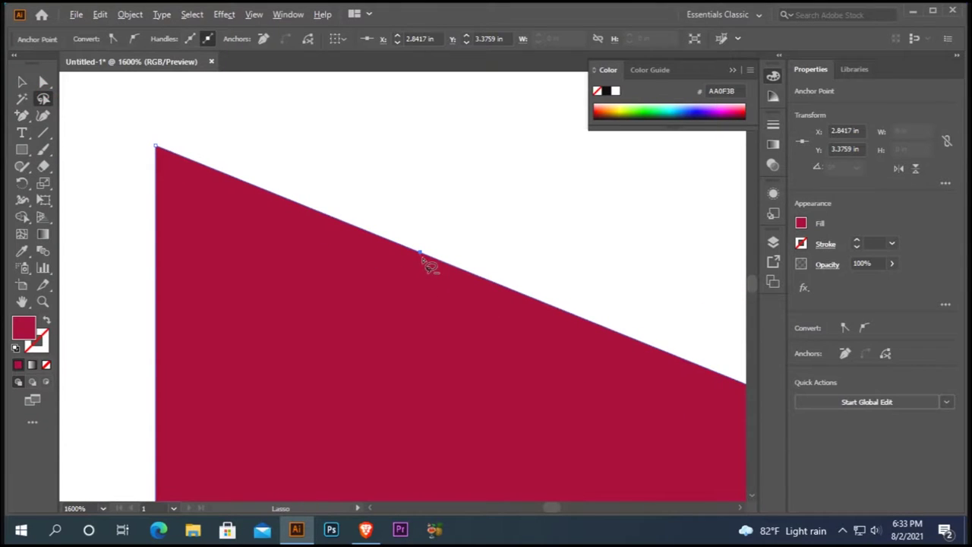
Drag the new anchor down with Direct Selection to deepen the notch.
left_click(44, 81)
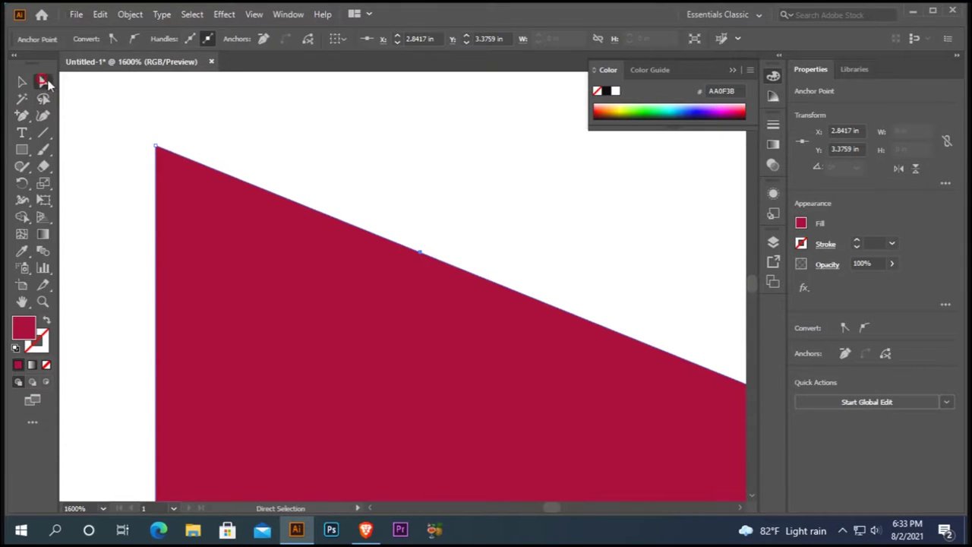
left_click(419, 255)
key("ctrl+minus")
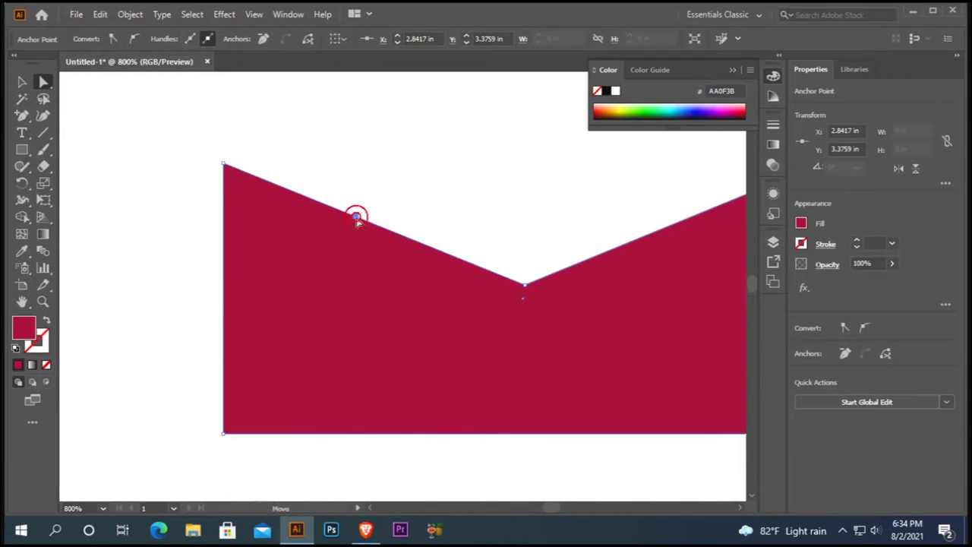
mouse_move(355, 218)
left_mouse_down()
mouse_move(355, 319)
mouse_move(285, 337)
left_mouse_up()
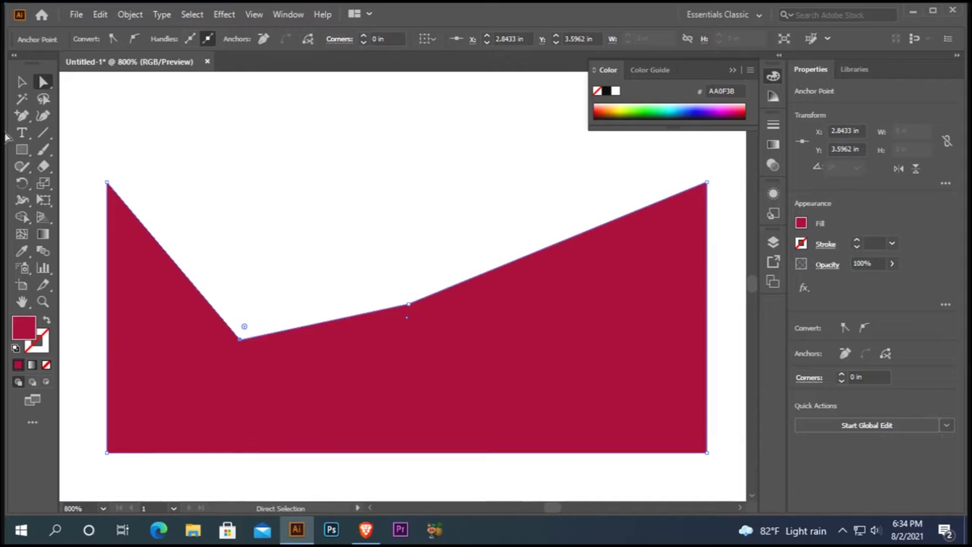
left_click_drag(22, 116, 65, 129)
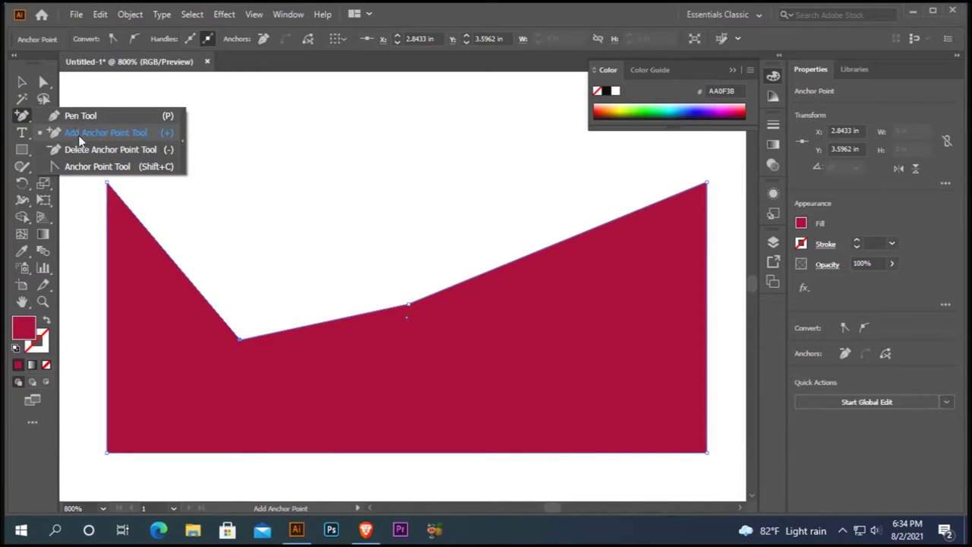
Delete the added left-edge anchor and both top corners, leaving a three-point triangle.
left_click(80, 150)
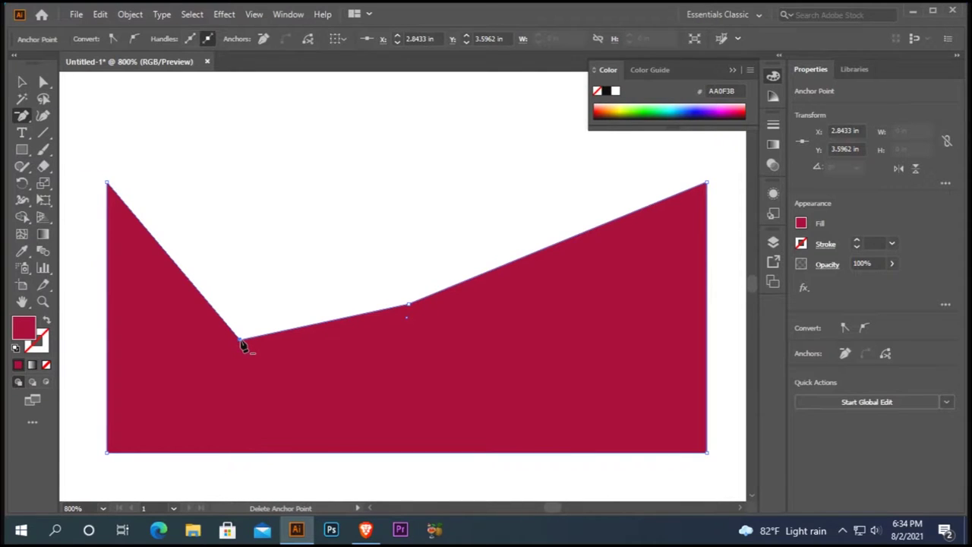
left_click(241, 342)
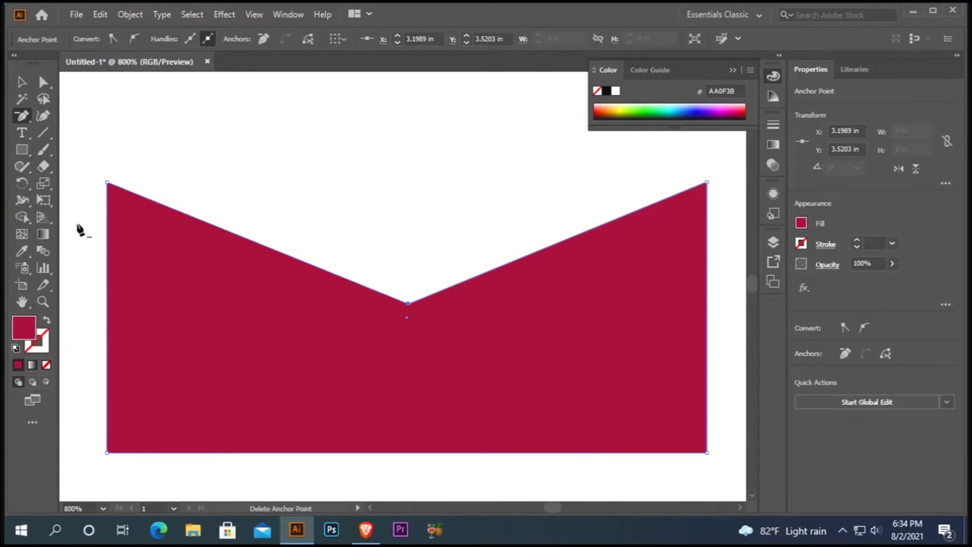
left_click(108, 189)
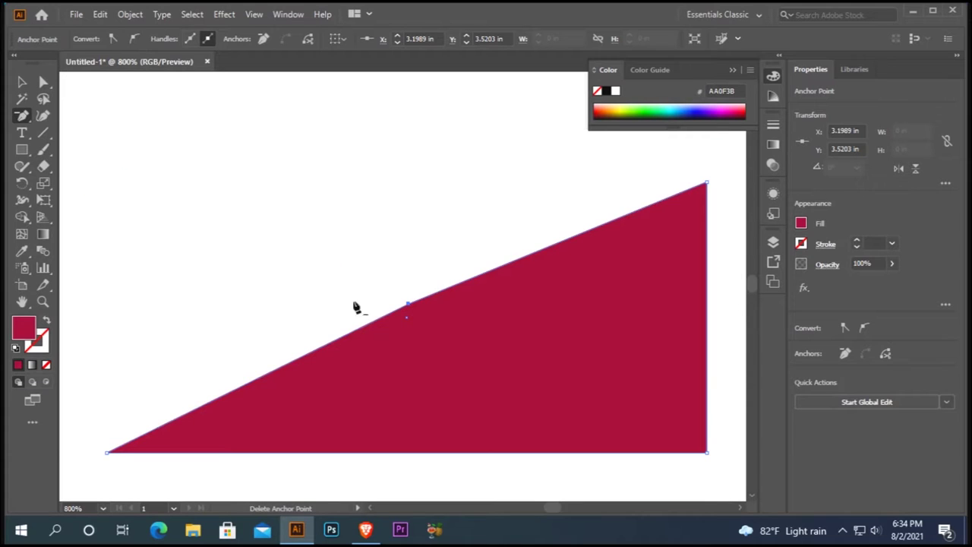
scroll(390, 271, "right", 3)
left_click(622, 186)
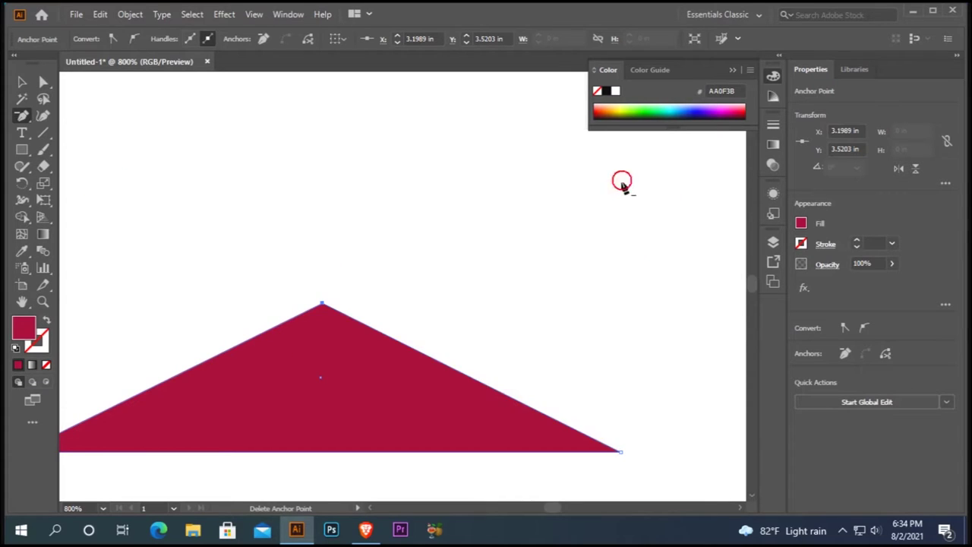
scroll(448, 243, "down", 3)
scroll(448, 243, "left", 3)
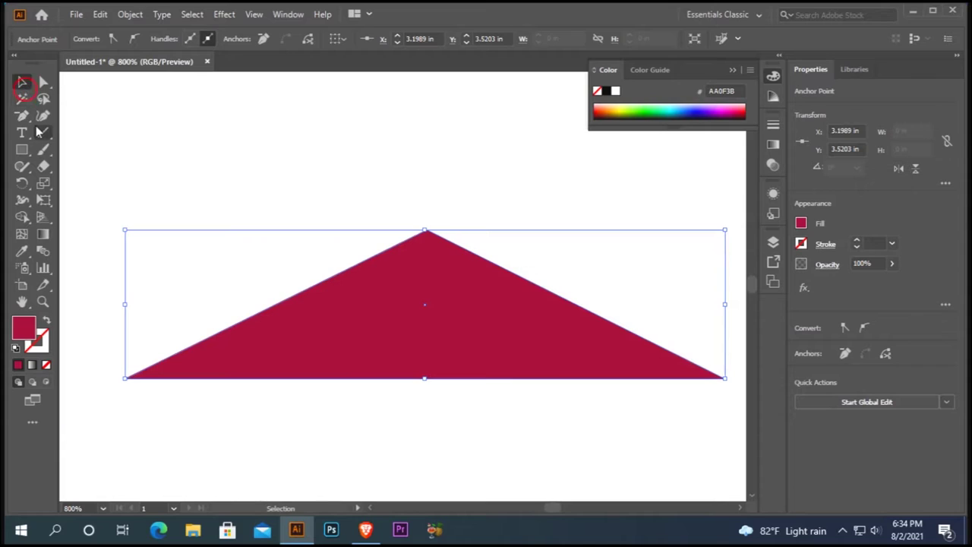
left_click(21, 115)
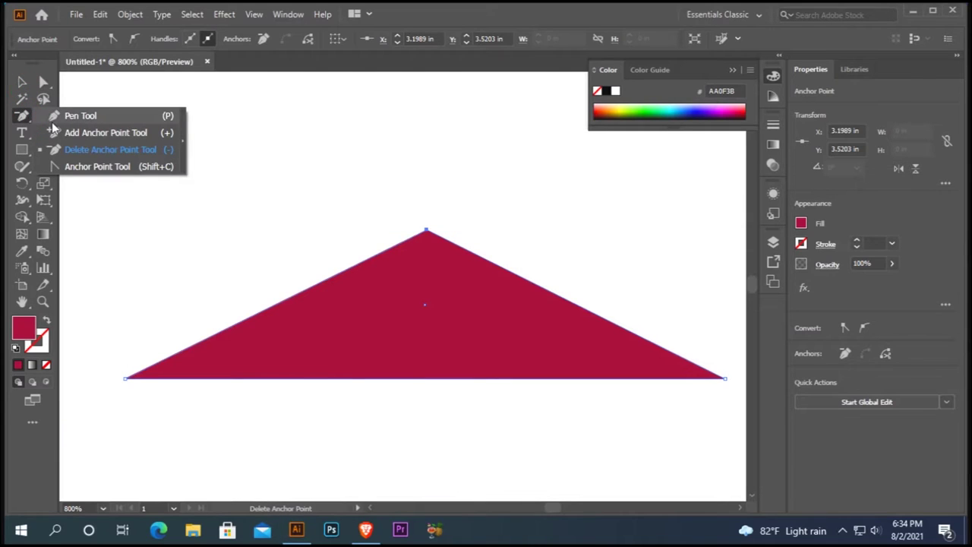